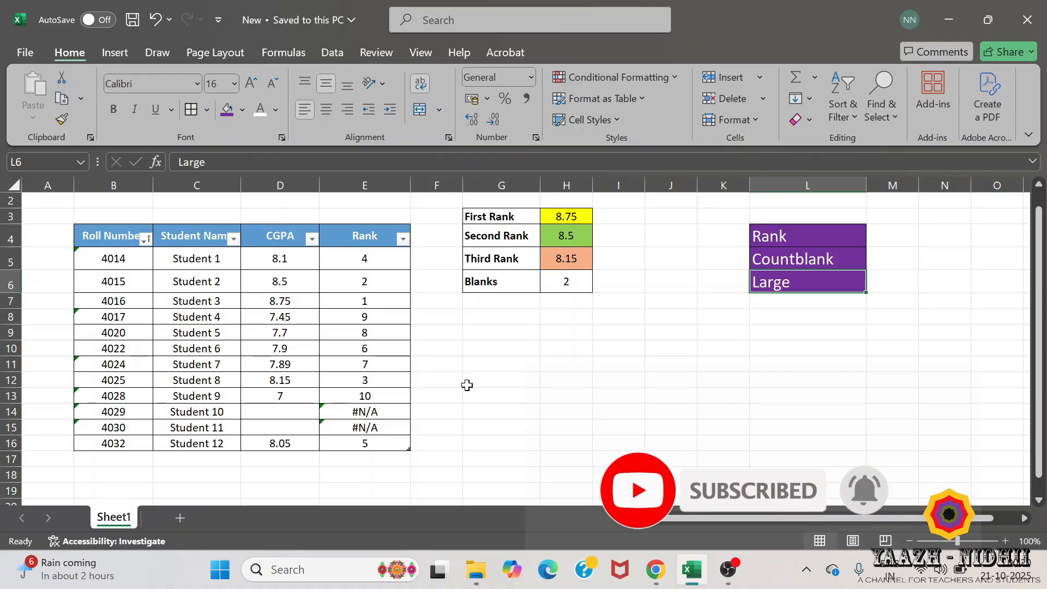
pyautogui.click(778, 242)
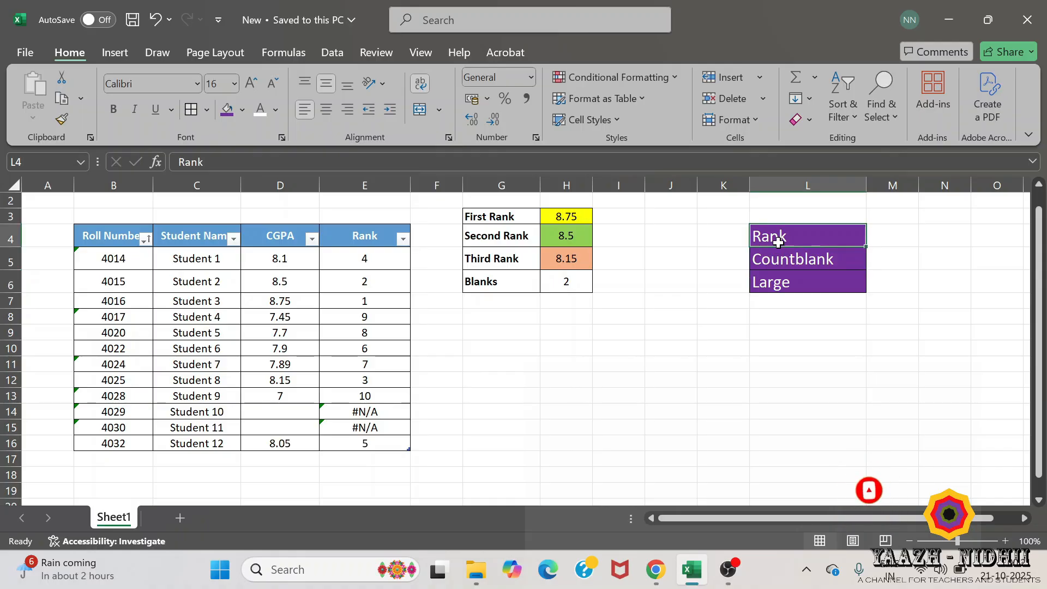
pyautogui.click(787, 267)
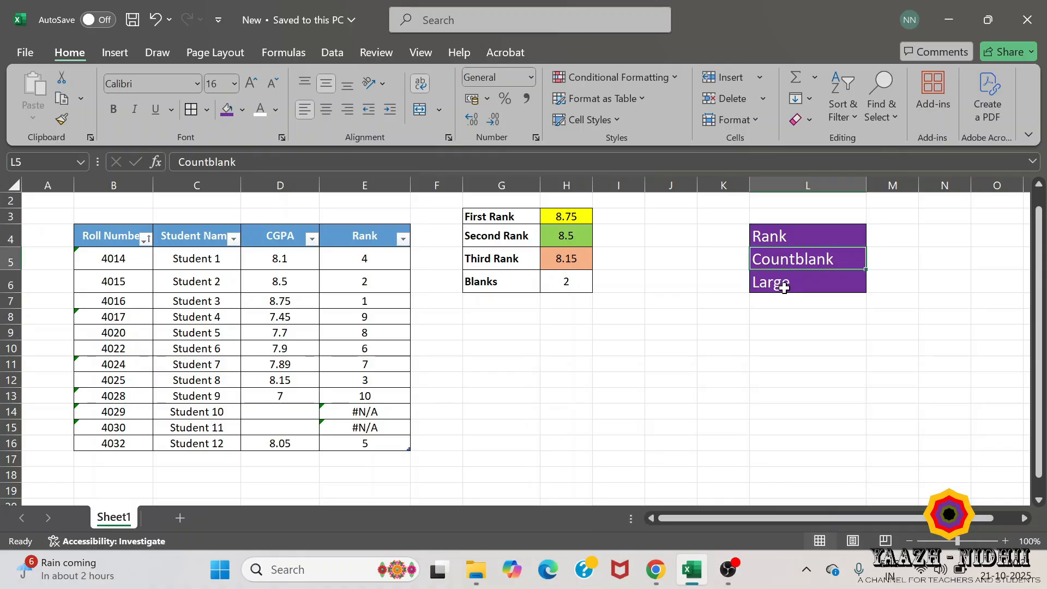
pyautogui.click(784, 287)
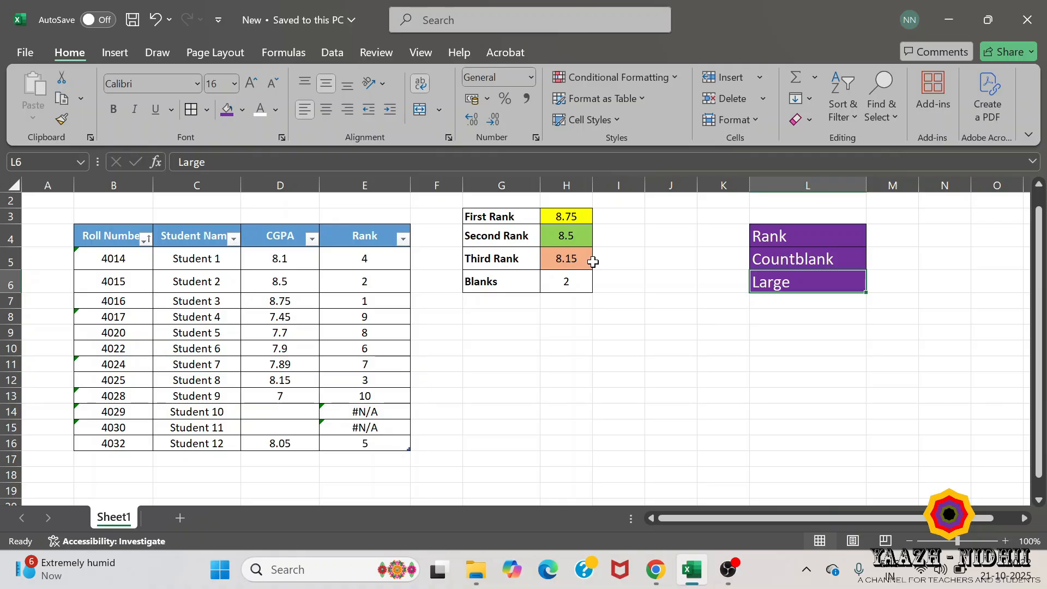
# Step: Create a copy of Sheet1 at the end of the New.xlsx workbook
pyautogui.rightClick(113, 521)
pyautogui.click(182, 361)
pyautogui.click(99, 371)
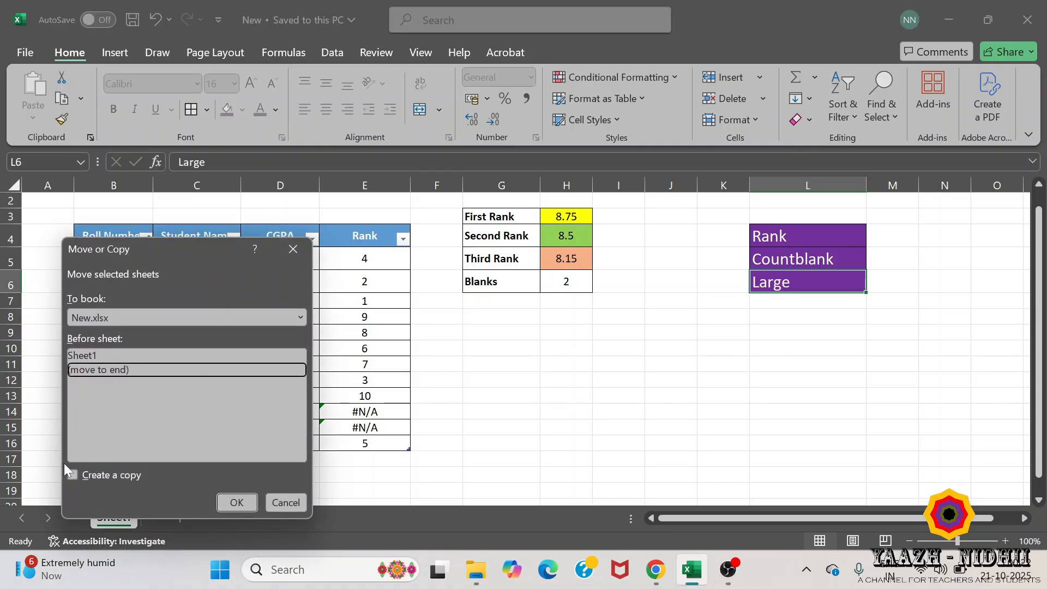
pyautogui.click(74, 476)
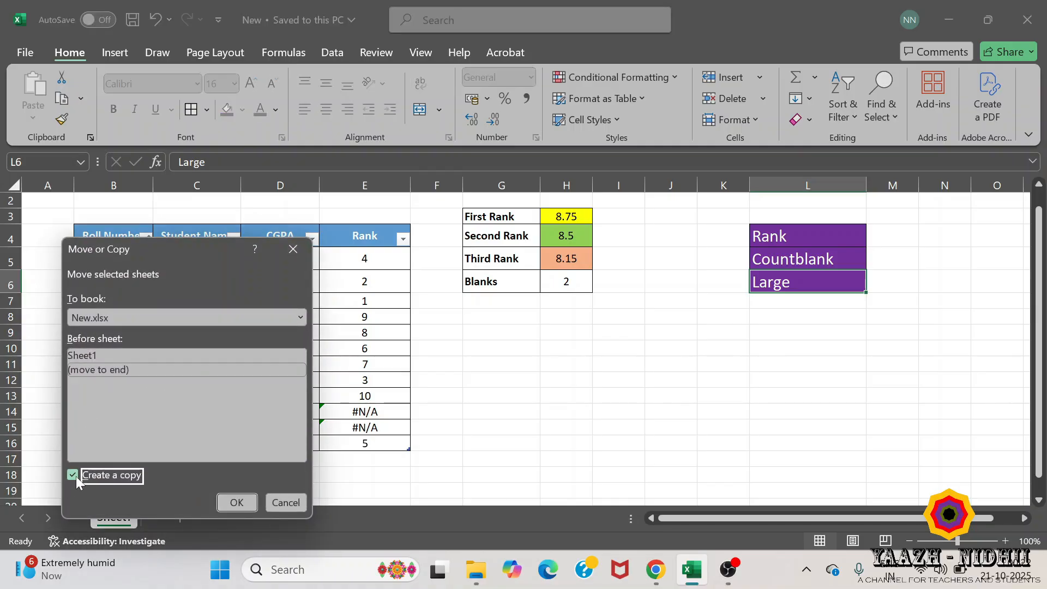
pyautogui.click(240, 501)
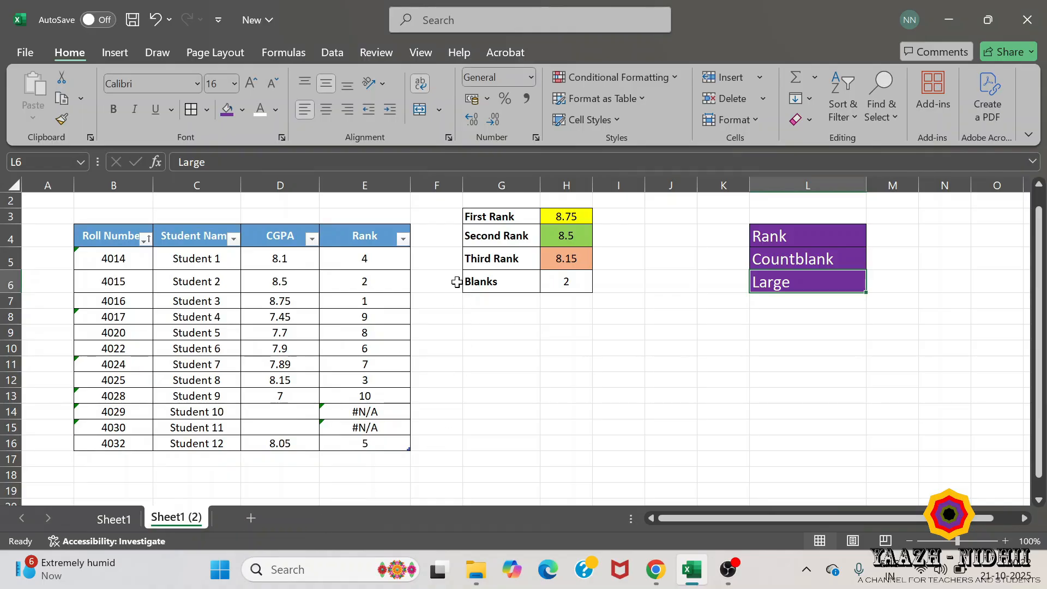
# Step: Clear the Rank column entries in E5:E16 and the First Rank to Blanks results in H3:H6
pyautogui.moveTo(373, 260); pyautogui.dragTo(386, 441)
pyautogui.press('Delete')
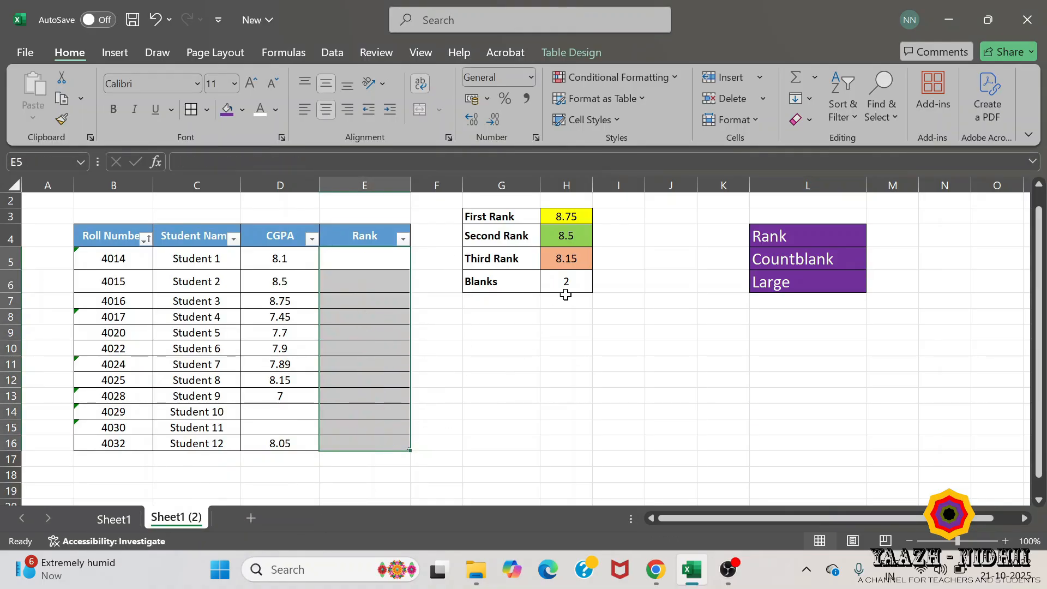
pyautogui.moveTo(580, 214); pyautogui.dragTo(574, 280)
pyautogui.press('Delete')
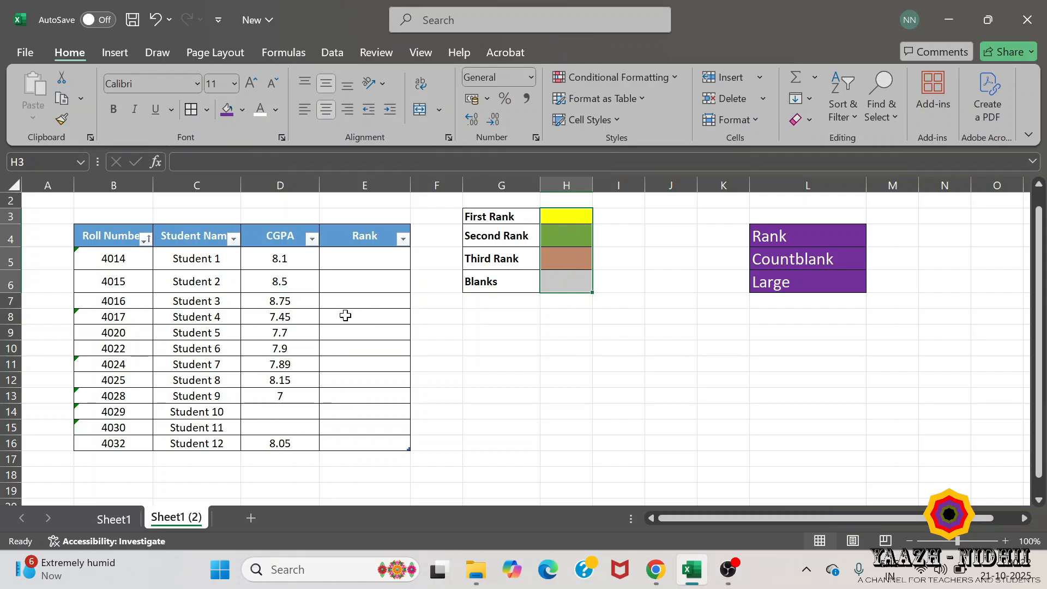
pyautogui.click(352, 260)
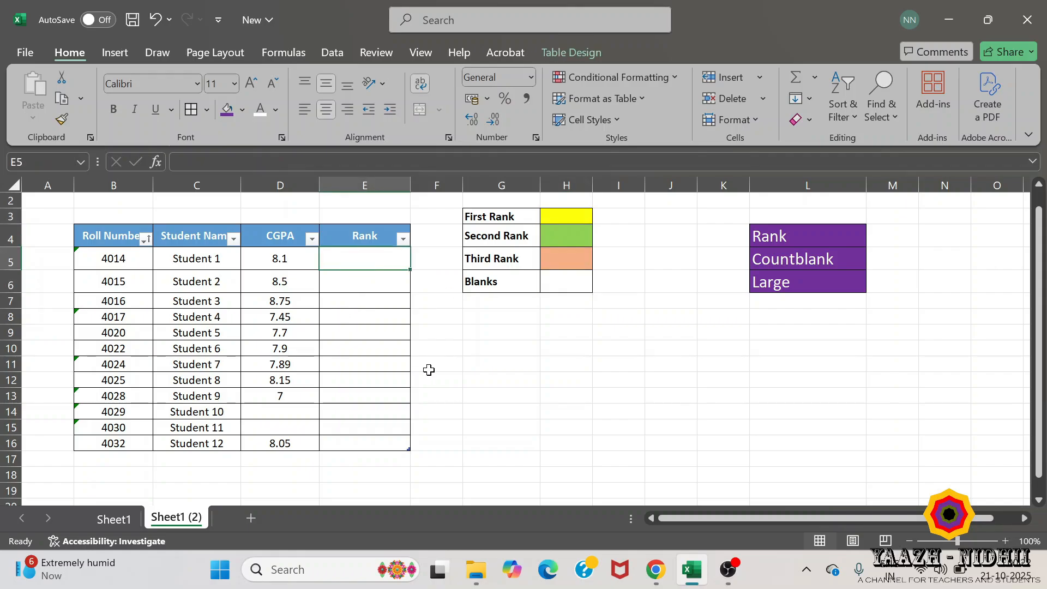
pyautogui.write('=')
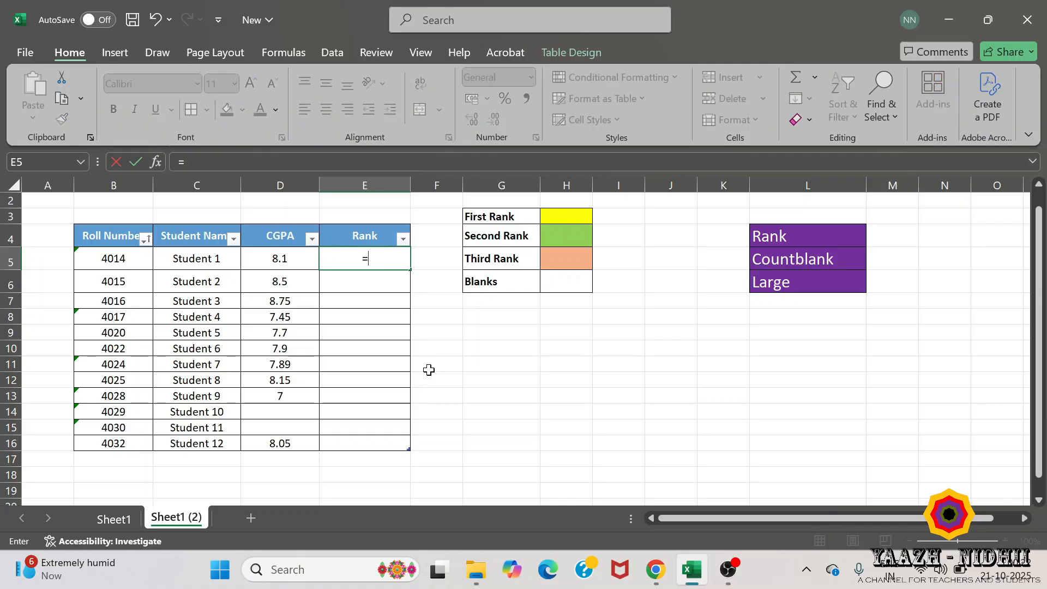
pyautogui.write('rank')
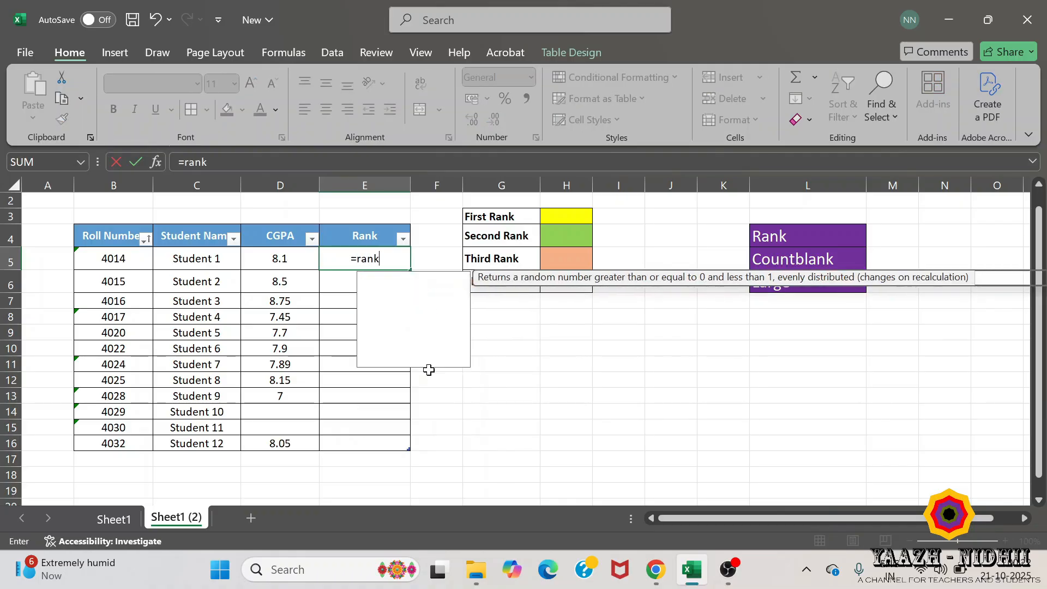
pyautogui.doubleClick(409, 306)
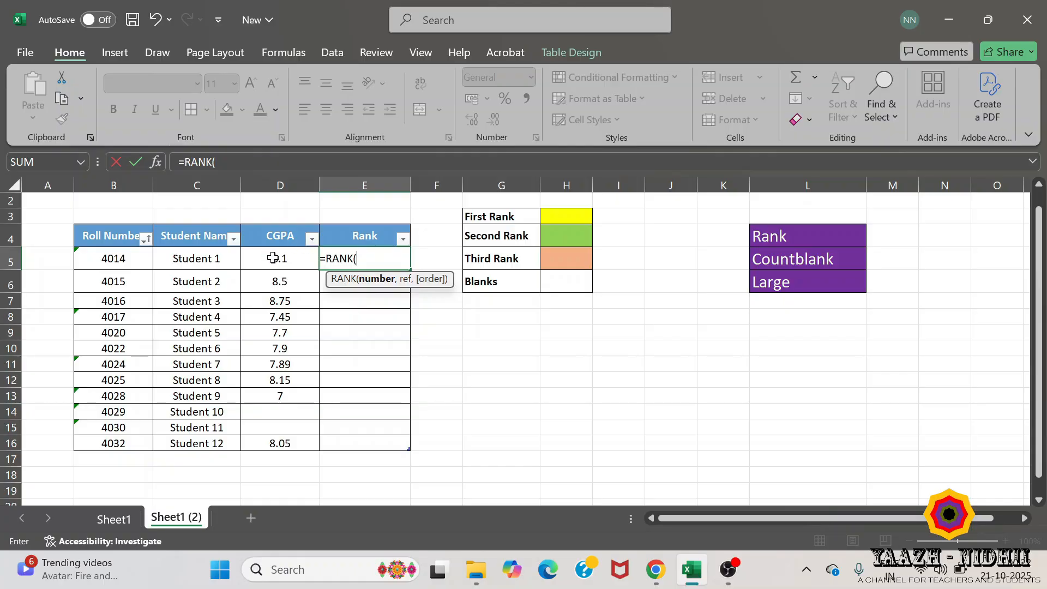
pyautogui.click(273, 258)
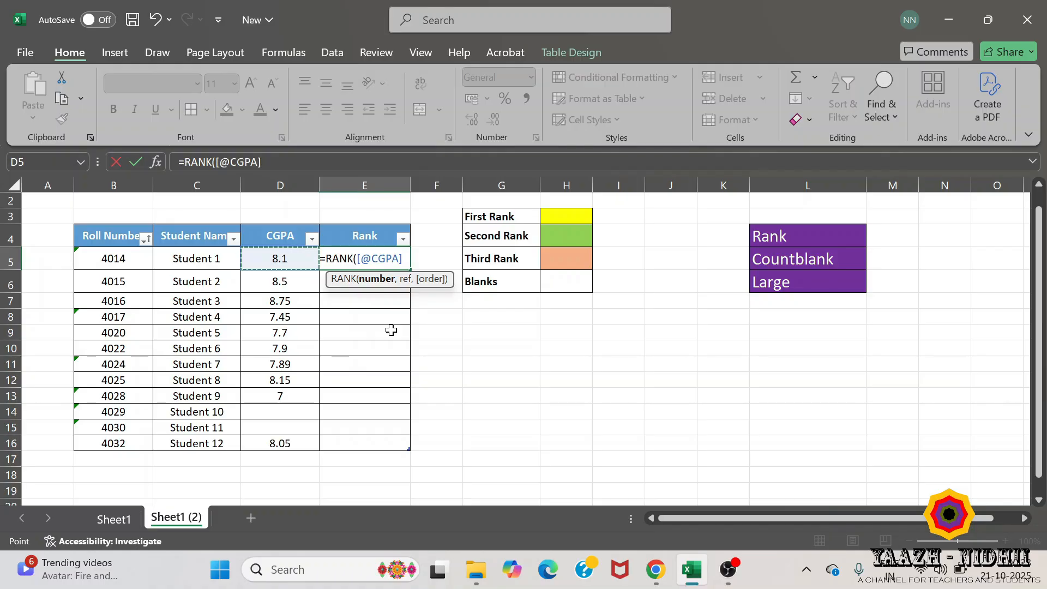
pyautogui.write(',')
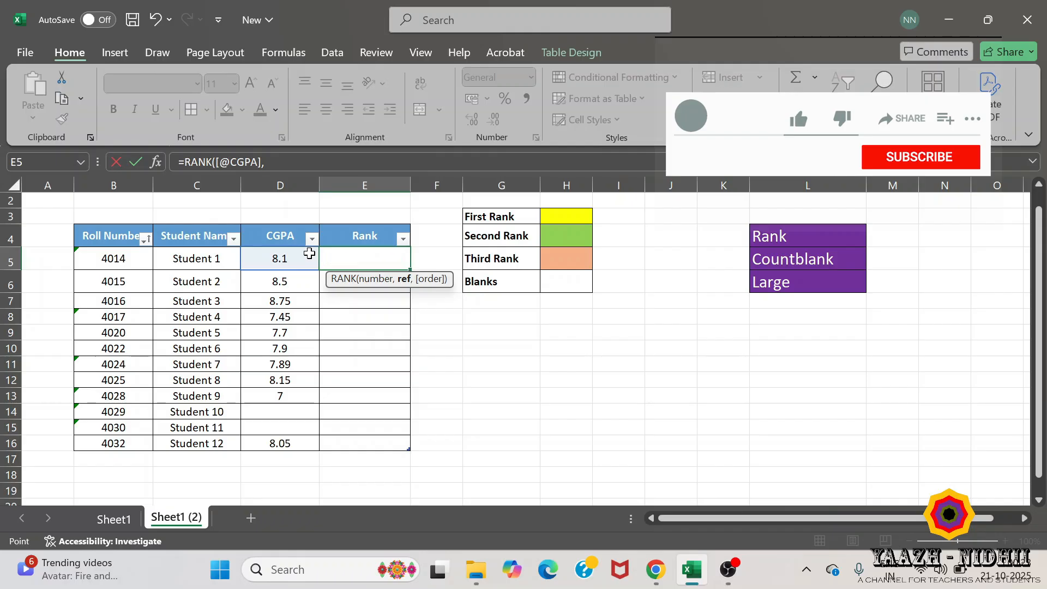
pyautogui.moveTo(312, 251); pyautogui.dragTo(295, 442)
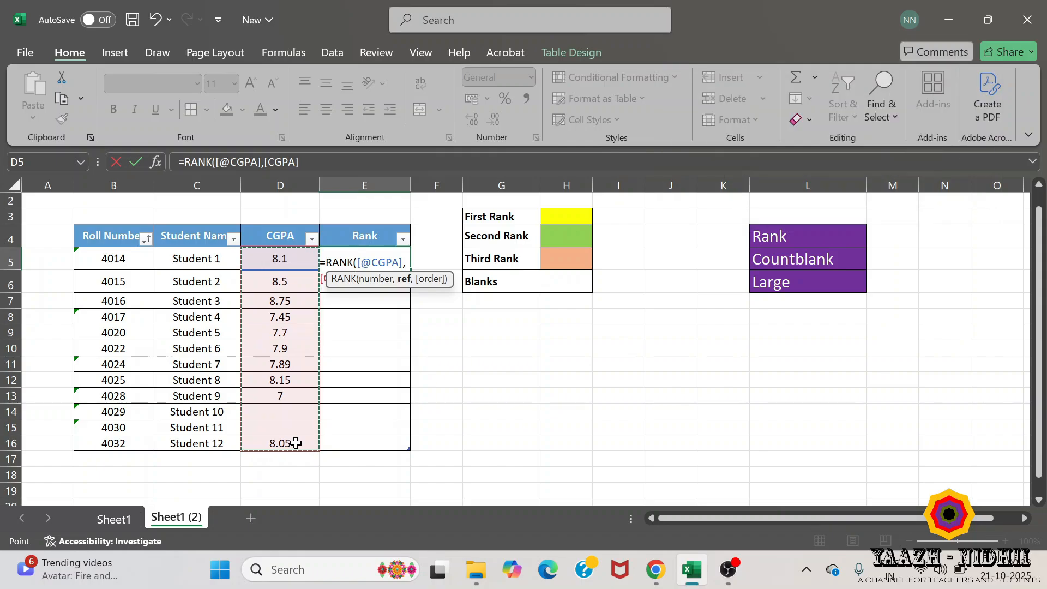
pyautogui.write(')')
pyautogui.press('Return')
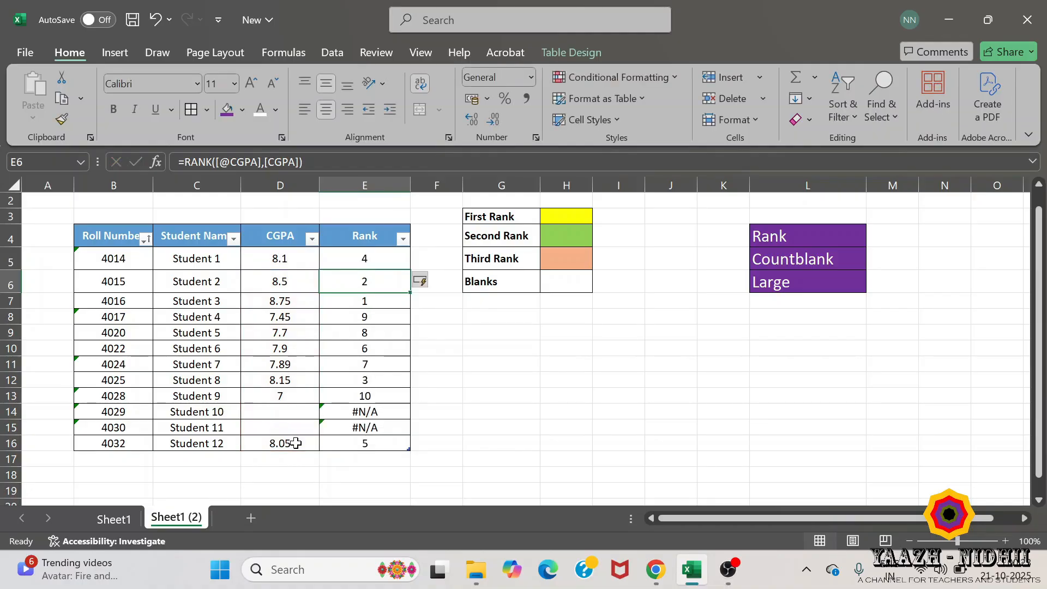
# Step: Change the CGPA of Student 8 in D12 to 8.9
pyautogui.click(375, 262)
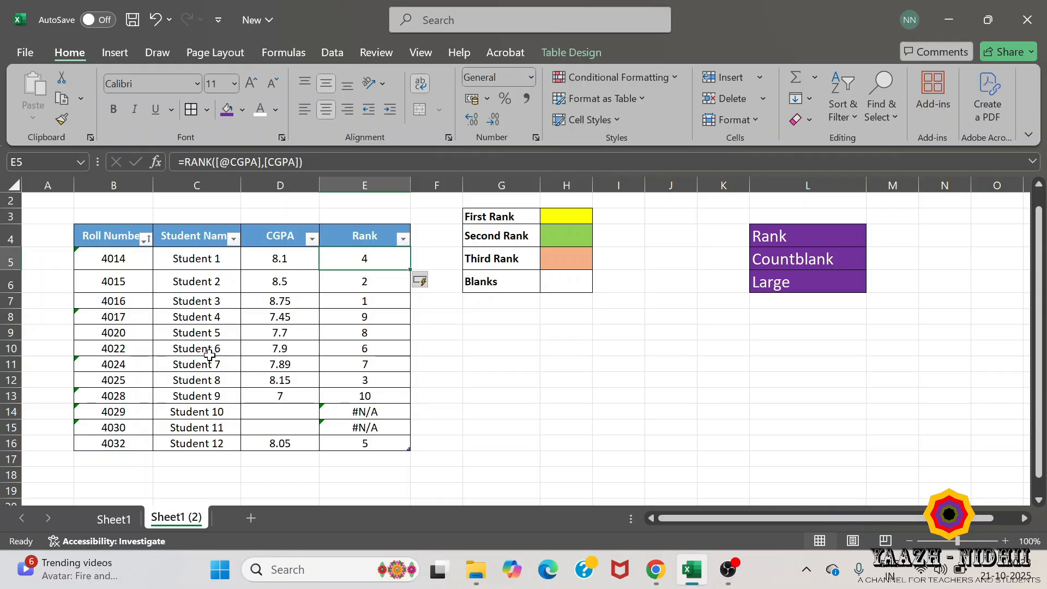
pyautogui.click(304, 383)
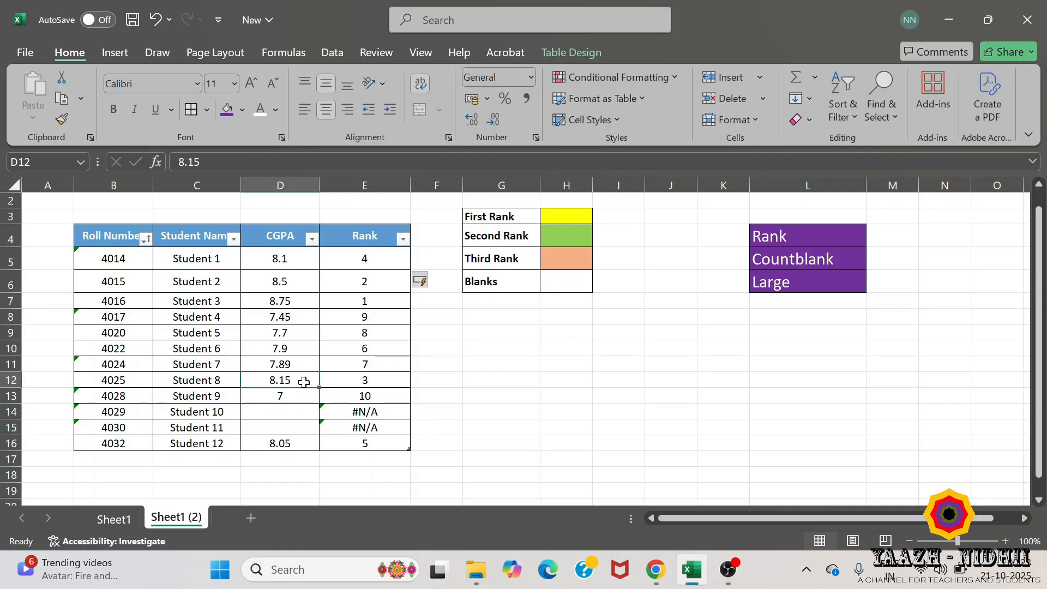
pyautogui.doubleClick(304, 382)
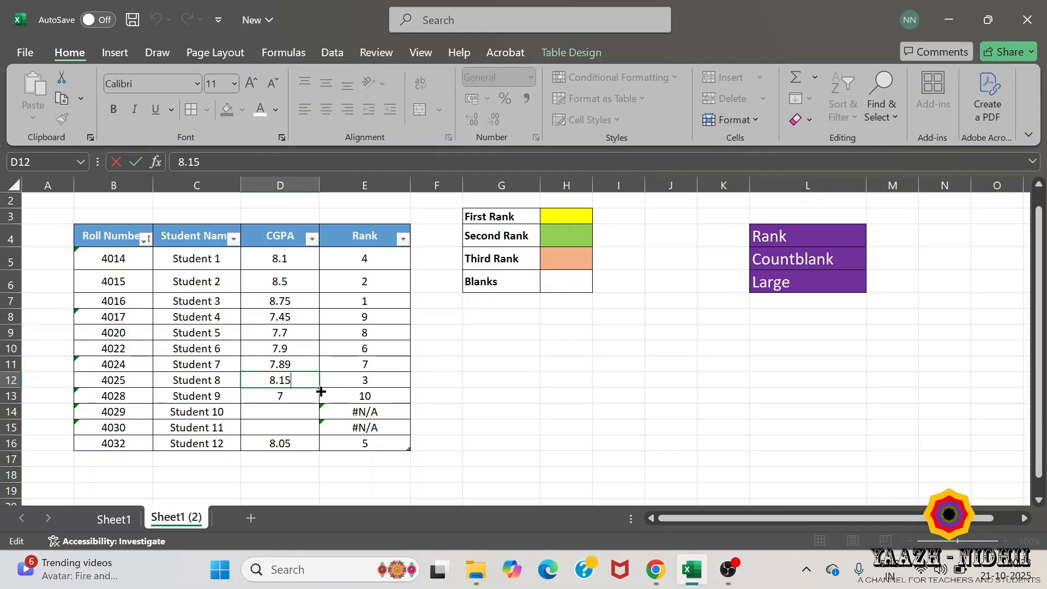
pyautogui.press('BackSpace')
pyautogui.write('9')
pyautogui.press('Return')
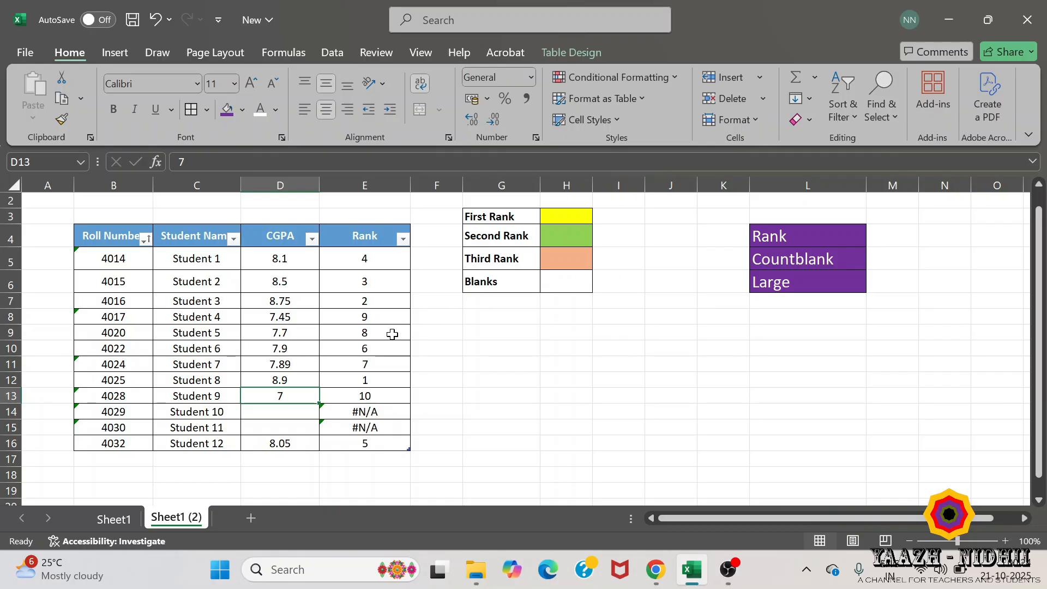
# Step: Count the empty CGPA cells in the Blanks cell H6 with =COUNTBLANK(Table13[CGPA])
pyautogui.doubleClick(549, 277)
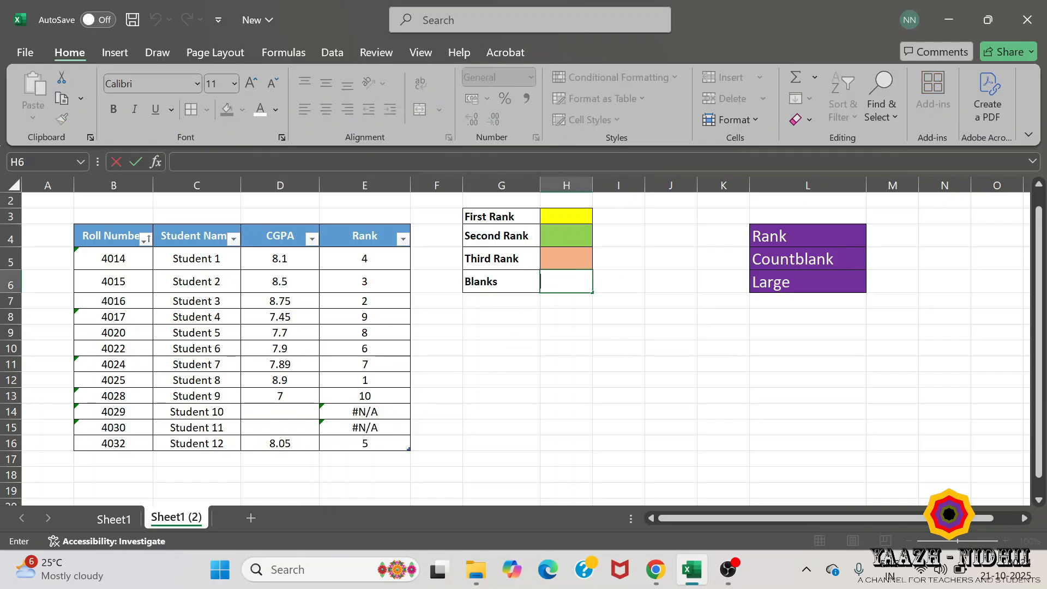
pyautogui.write('=')
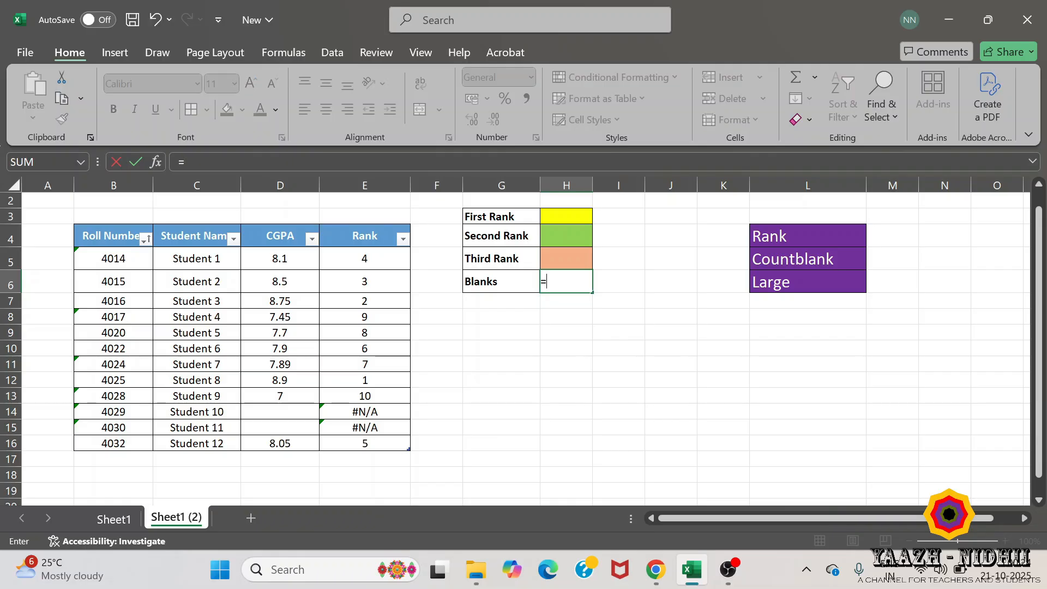
pyautogui.write('count')
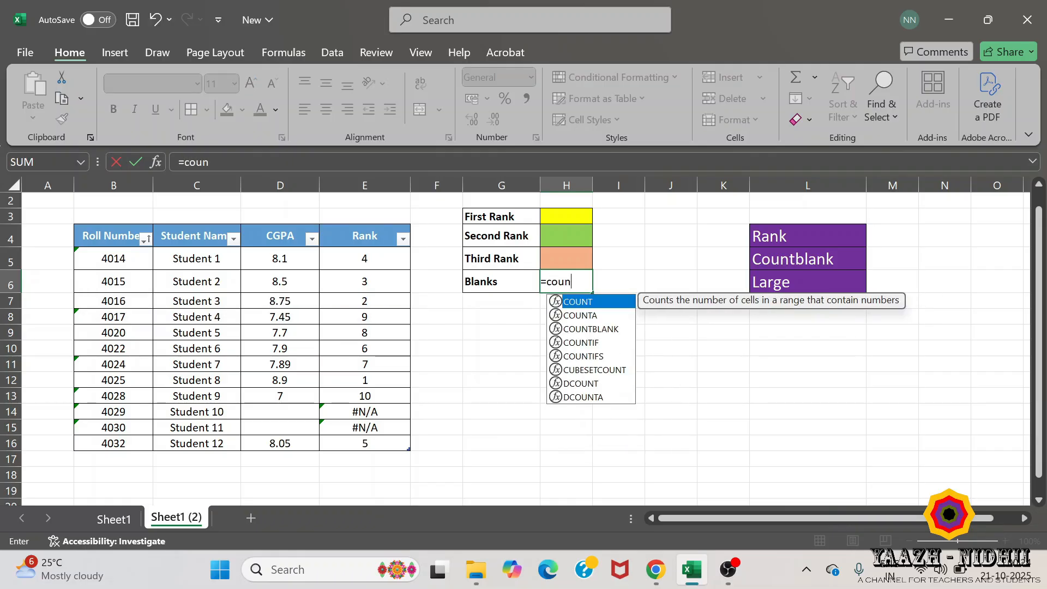
pyautogui.doubleClick(586, 328)
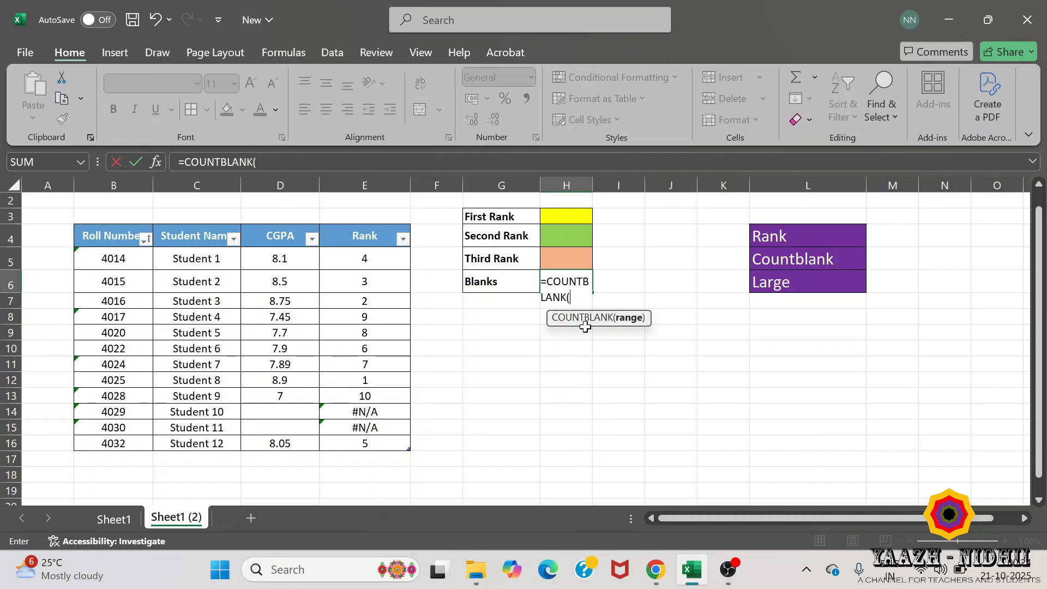
pyautogui.moveTo(291, 260); pyautogui.dragTo(306, 453)
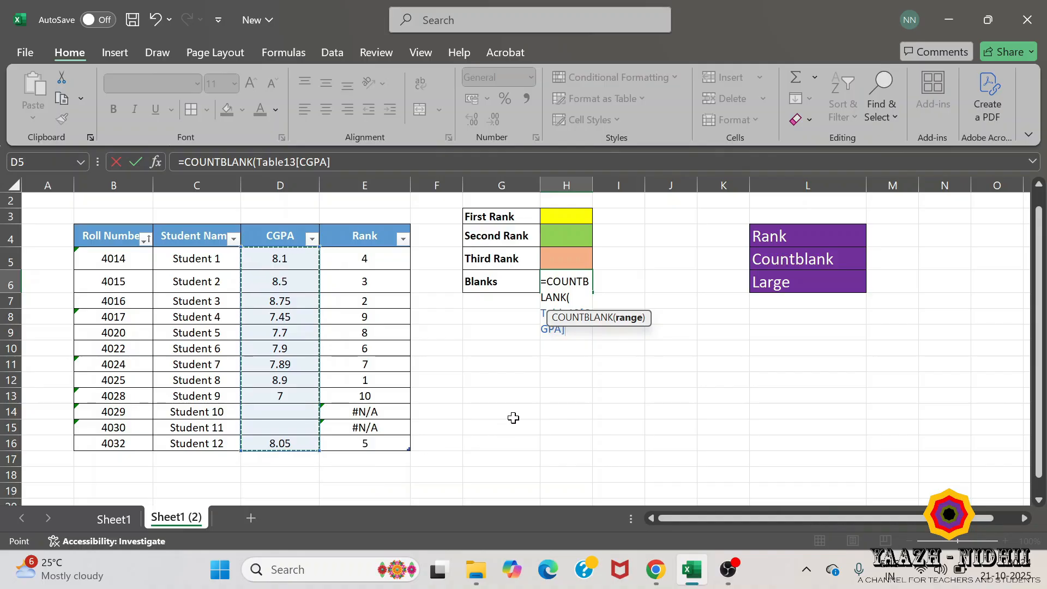
pyautogui.write(')')
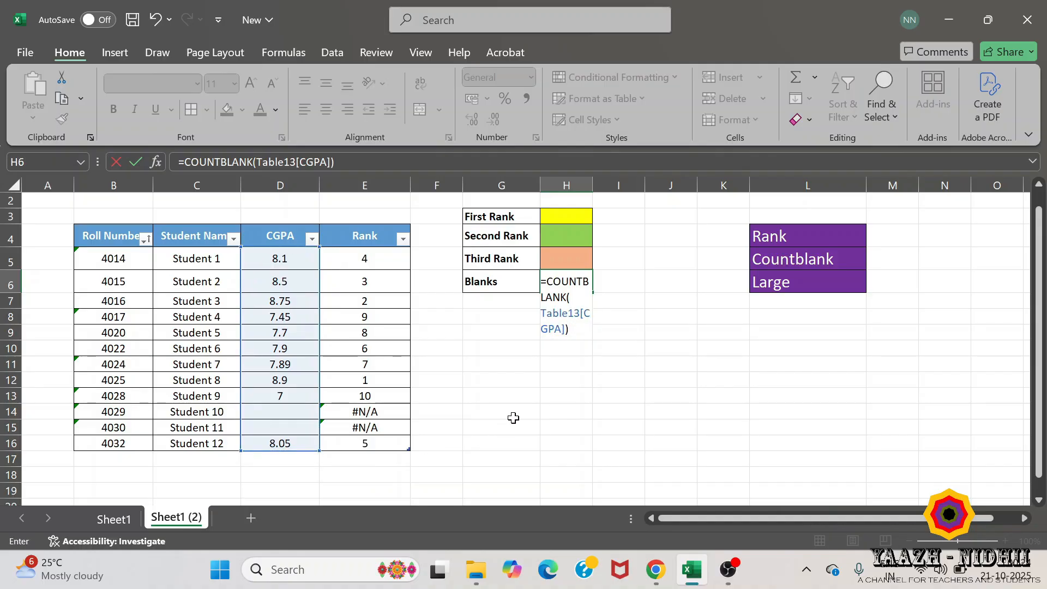
pyautogui.press('Return')
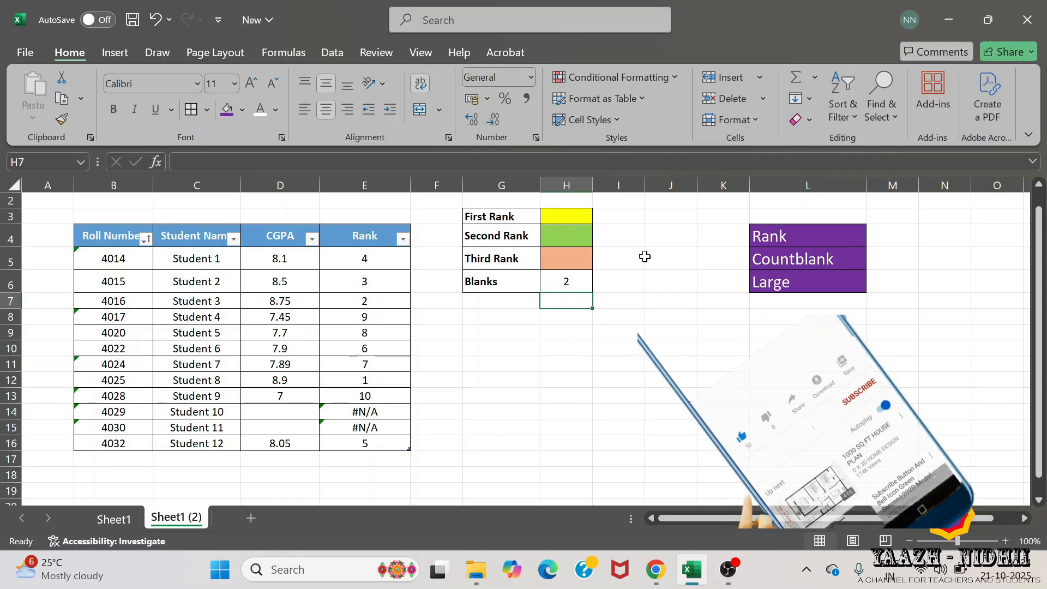
# Step: Calculate the highest CGPA in the First Rank cell H3 with =LARGE(Table13[CGPA],1)
pyautogui.click(560, 216)
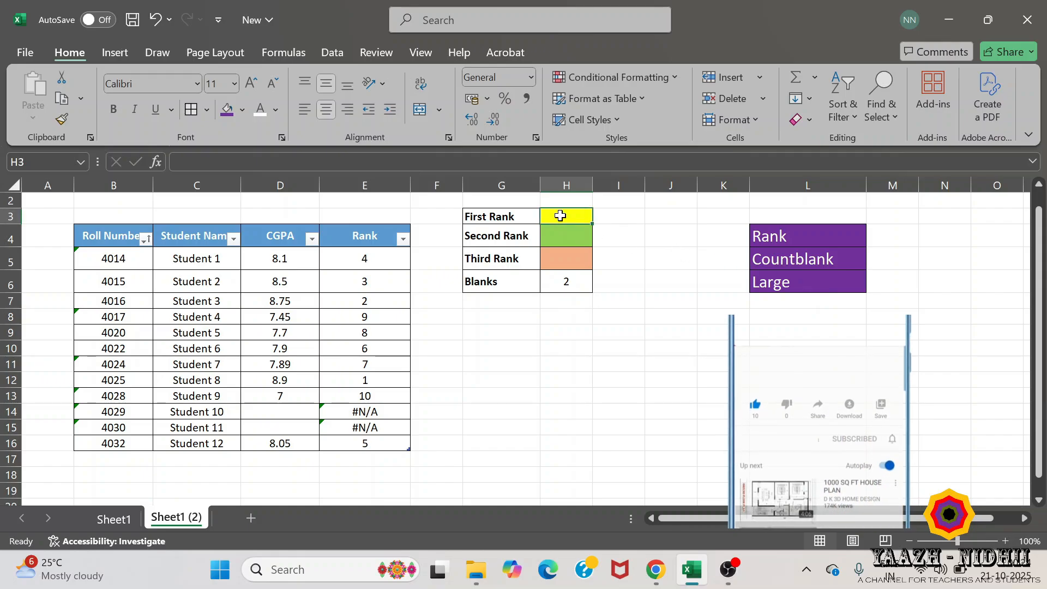
pyautogui.write('=la')
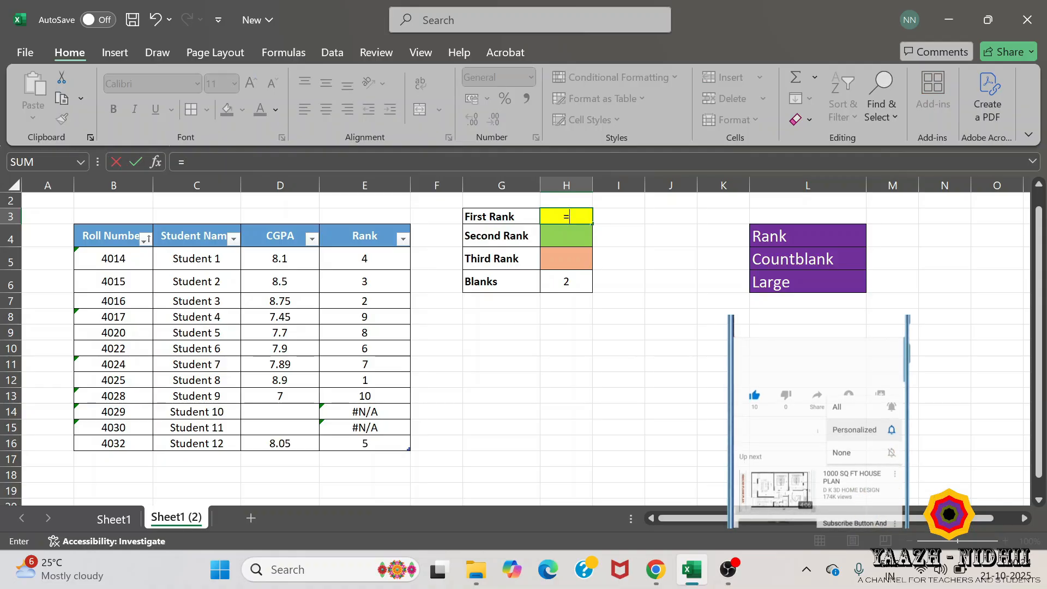
pyautogui.write('rg')
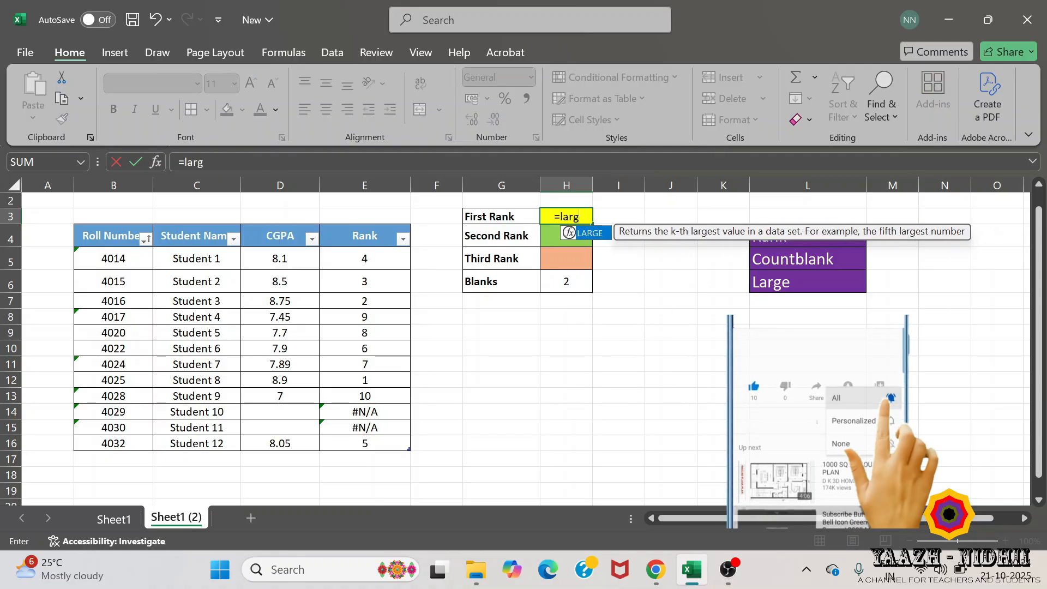
pyautogui.doubleClick(591, 233)
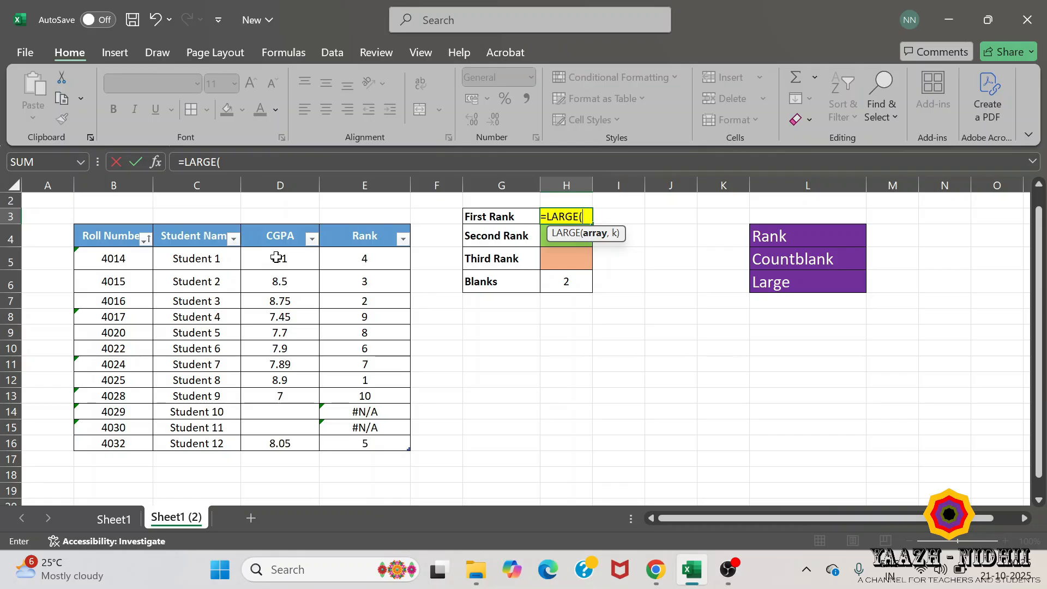
pyautogui.moveTo(281, 257); pyautogui.dragTo(291, 442)
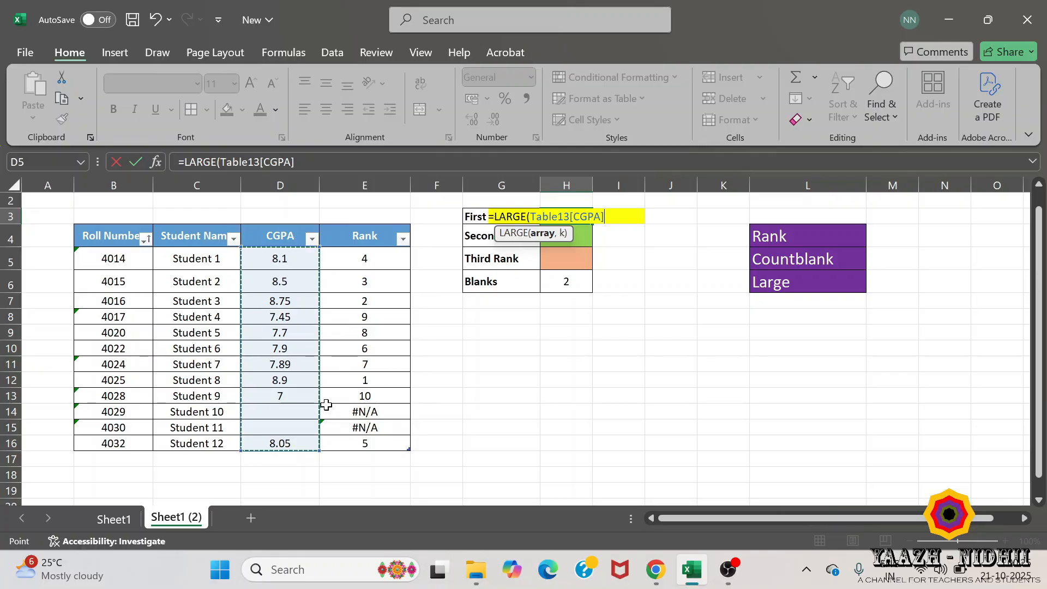
pyautogui.write(',1')
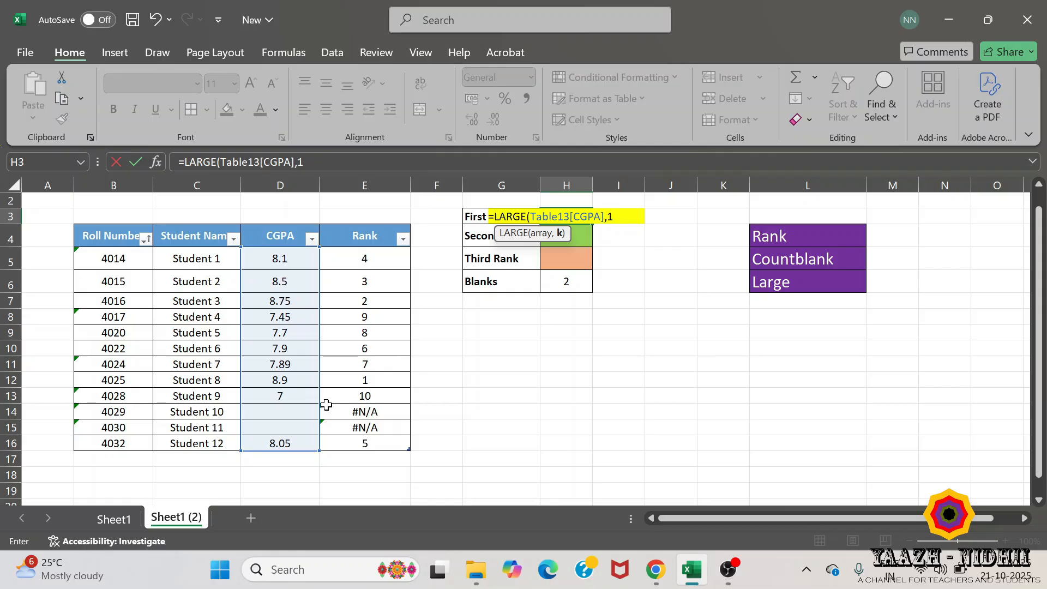
pyautogui.press('Return')
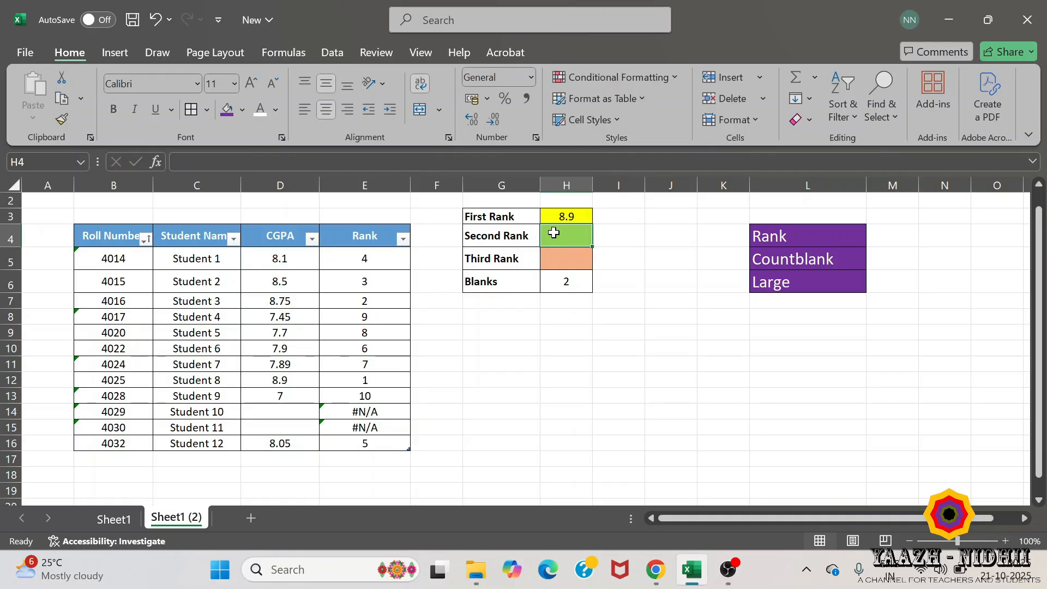
# Step: Calculate the second-highest CGPA in the Second Rank cell H4 with =LARGE(Table13[CGPA],2)
pyautogui.write('=la')
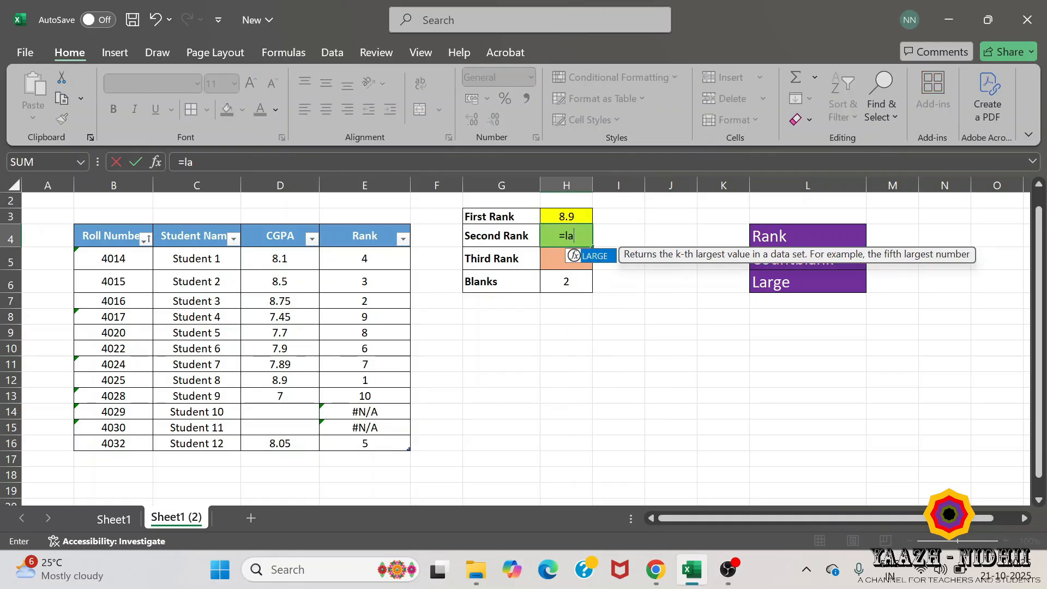
pyautogui.write('rge')
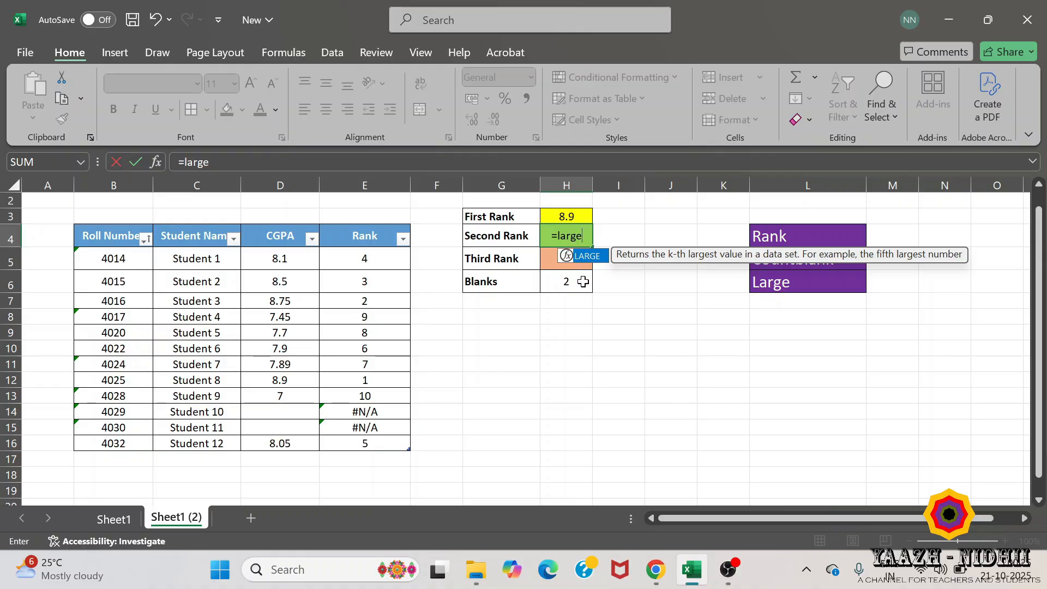
pyautogui.doubleClick(593, 259)
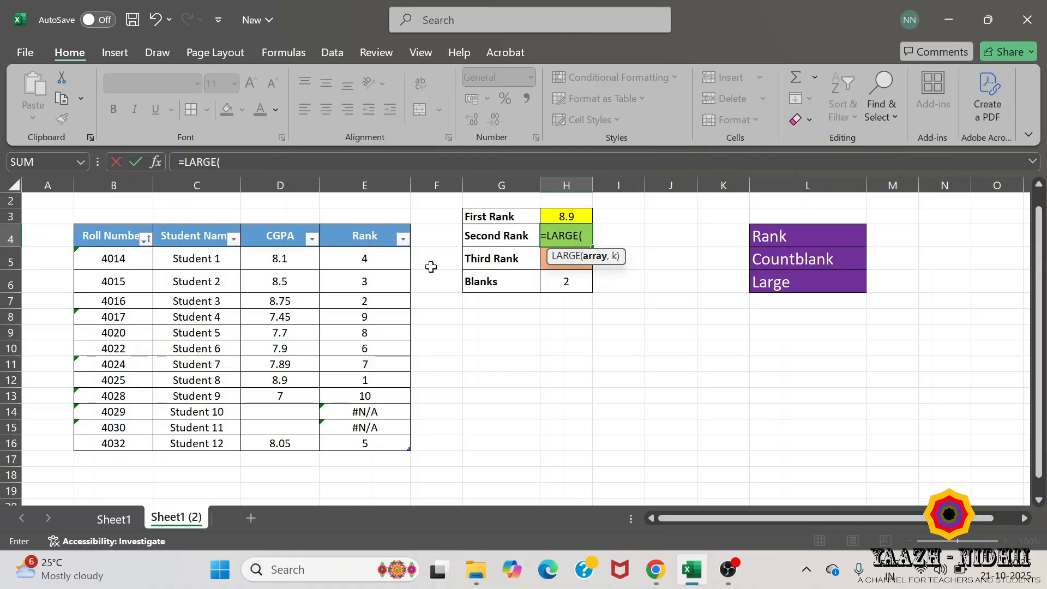
pyautogui.moveTo(304, 262); pyautogui.dragTo(293, 448)
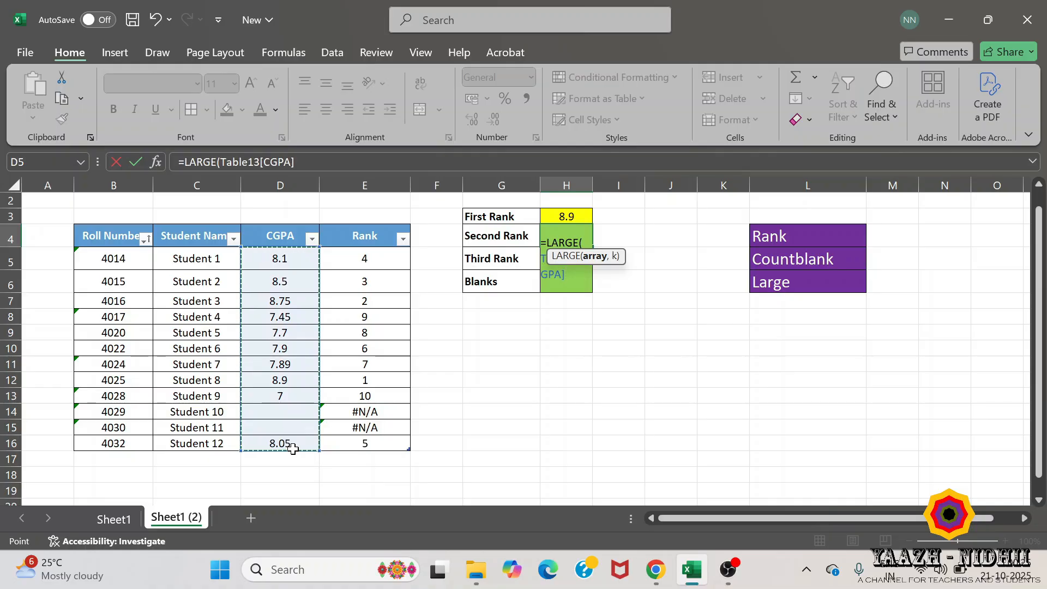
pyautogui.write(',2')
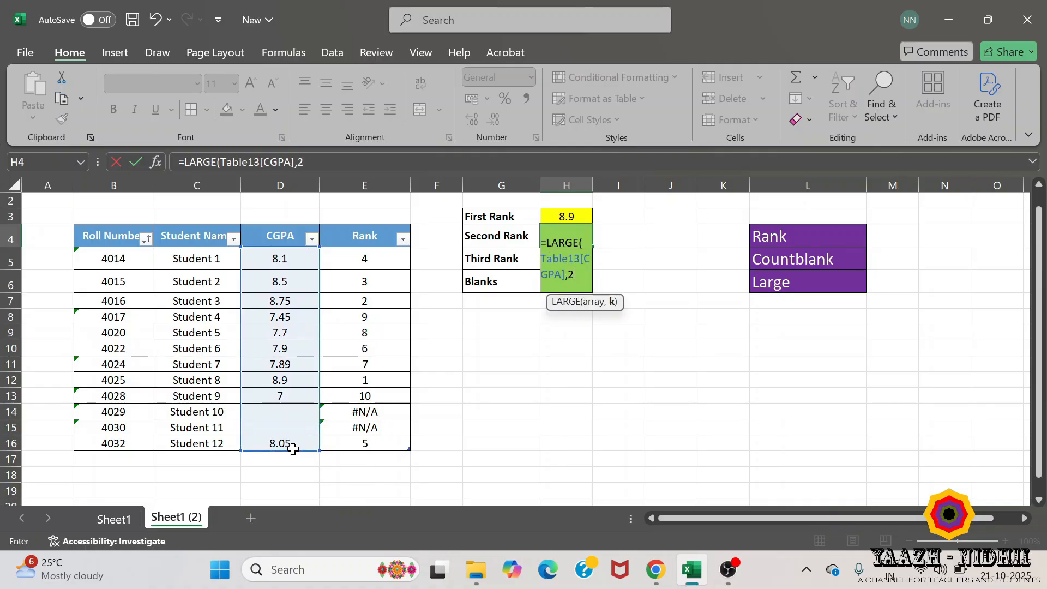
pyautogui.write(')')
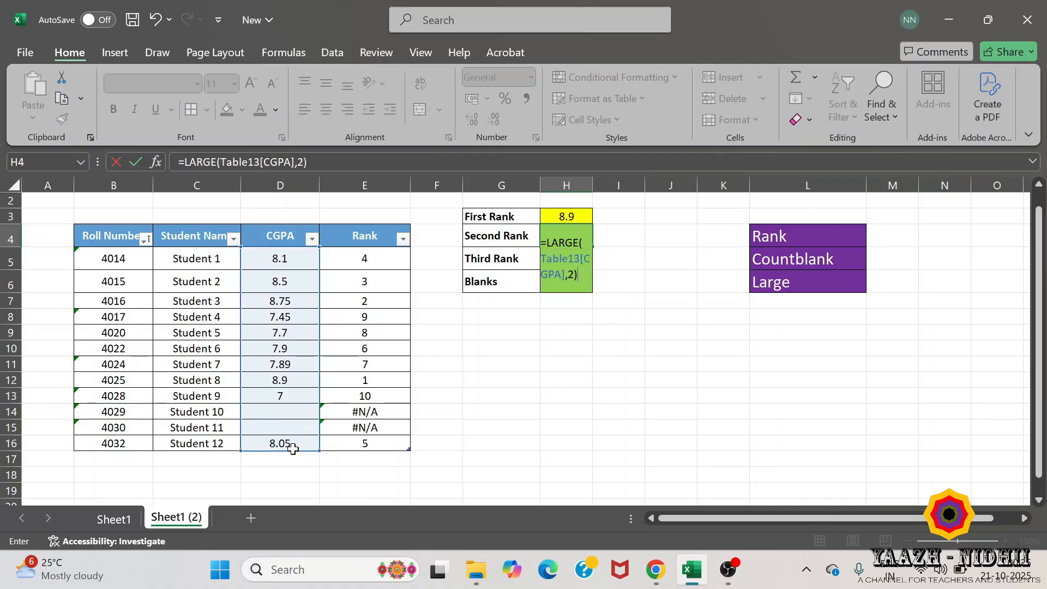
pyautogui.press('Return')
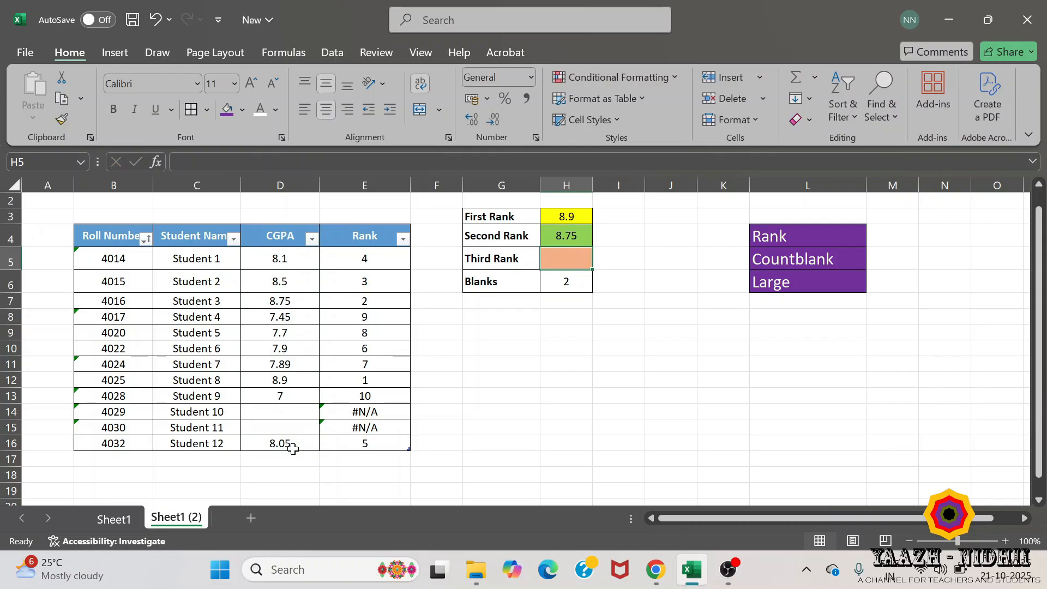
# Step: Calculate the third-highest CGPA in the Third Rank cell H5 with =LARGE(Table13[CGPA],3)
pyautogui.write('=')
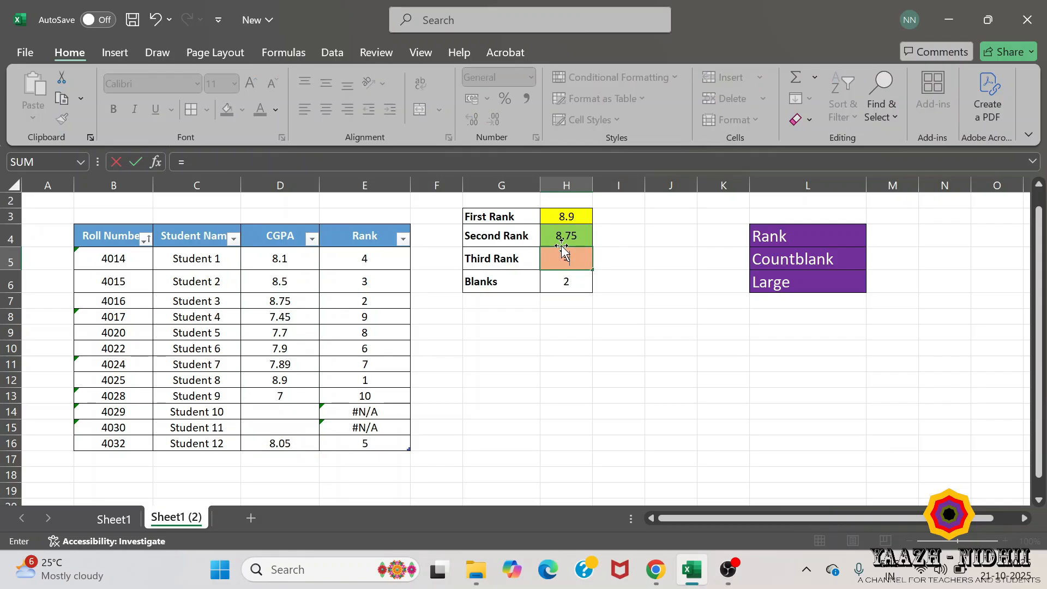
pyautogui.write('large')
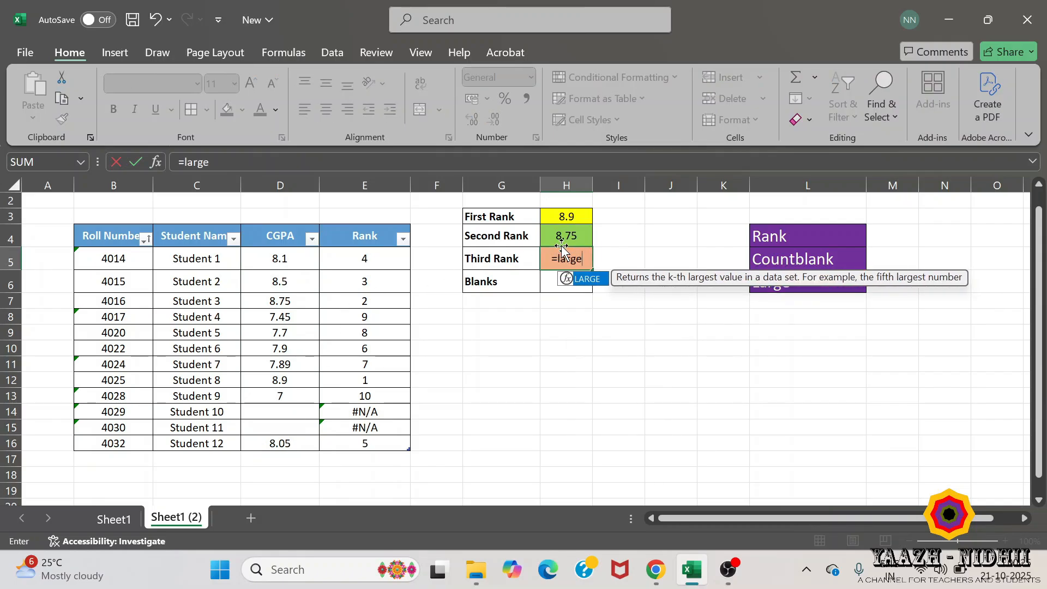
pyautogui.doubleClick(588, 280)
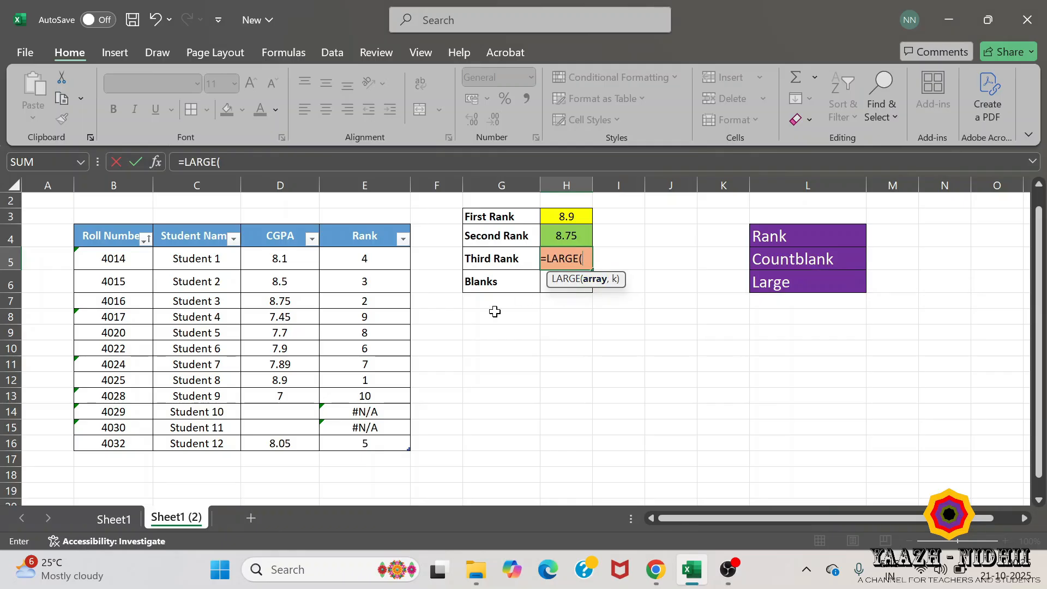
pyautogui.moveTo(307, 264); pyautogui.dragTo(305, 444)
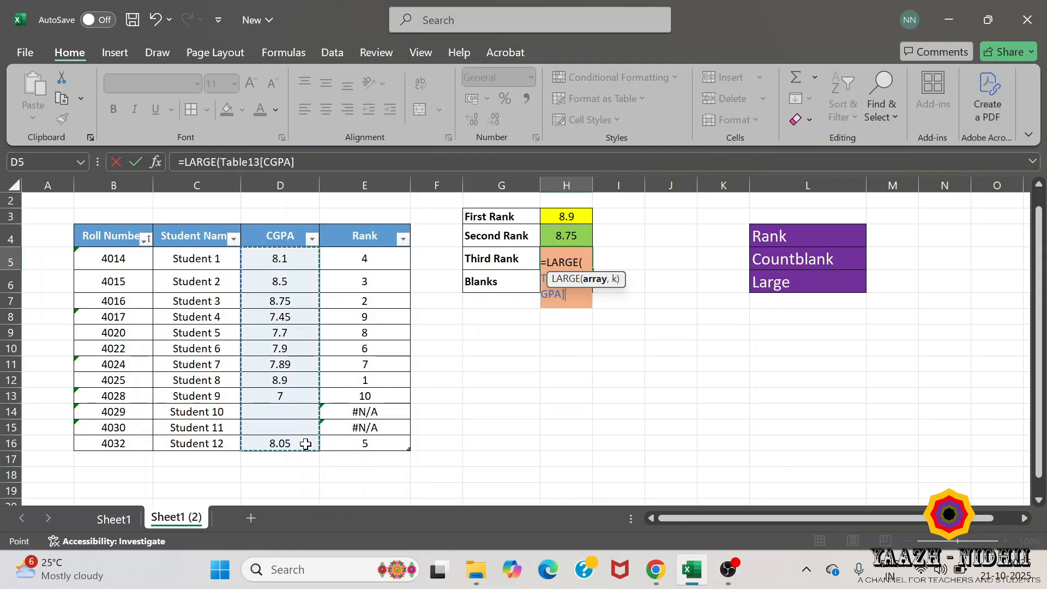
pyautogui.write(',')
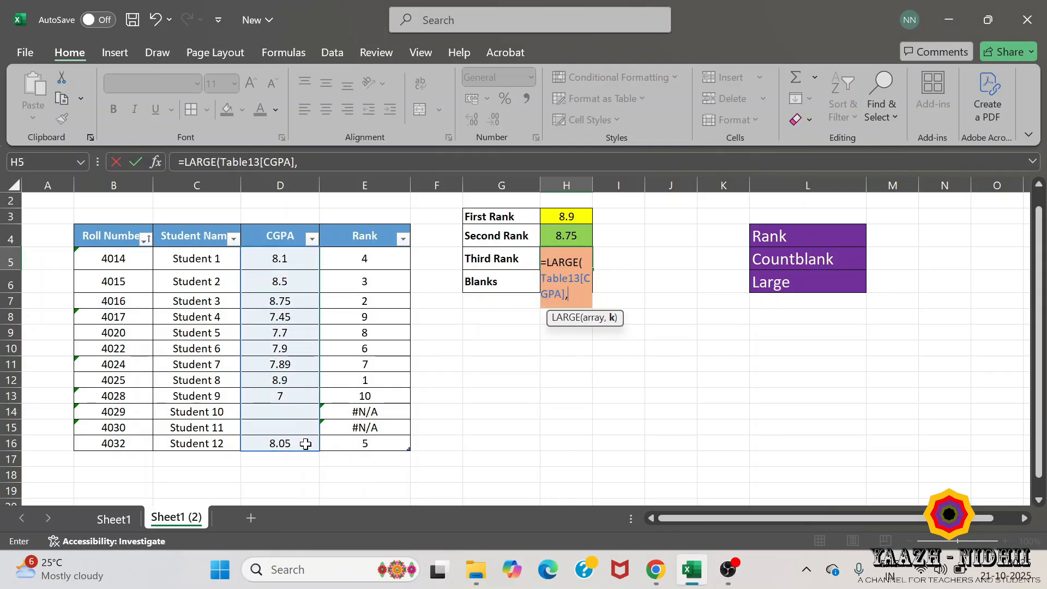
pyautogui.write('3)')
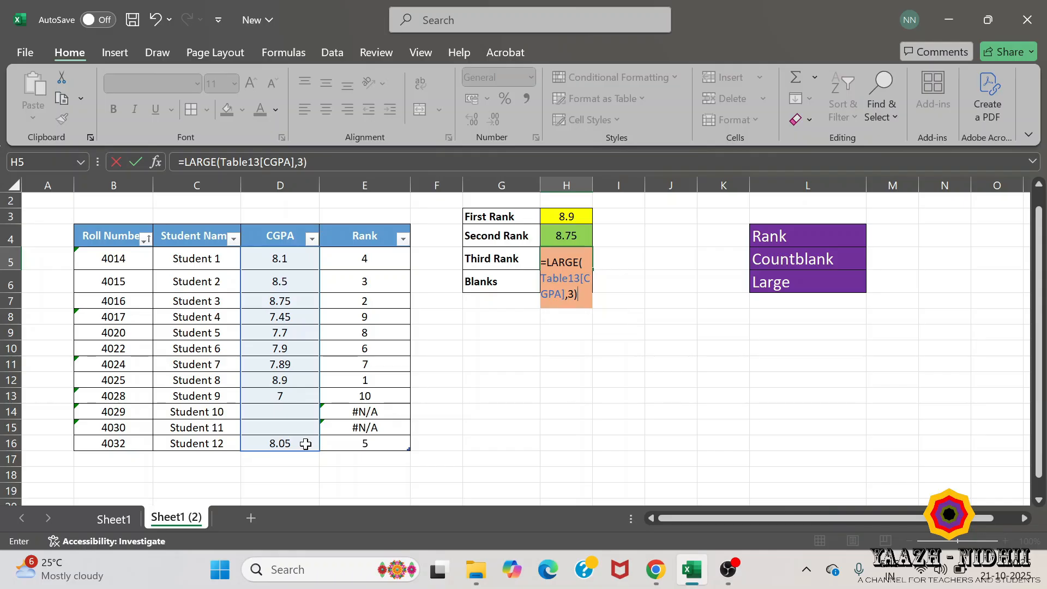
pyautogui.press('Return')
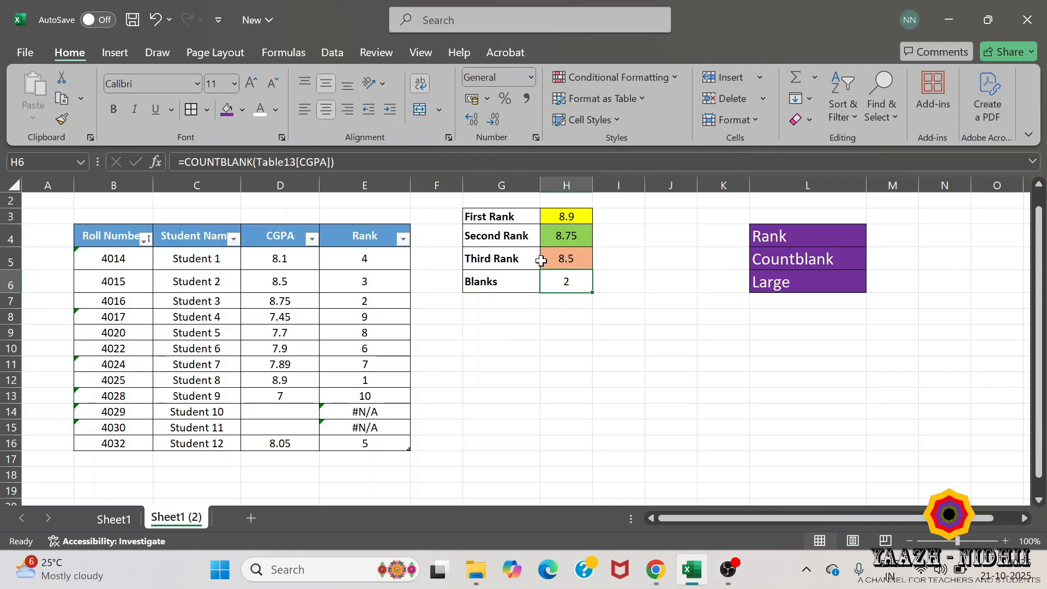
# Step: Change the CGPA of Student 3 in D7 to 8.0
pyautogui.click(292, 304)
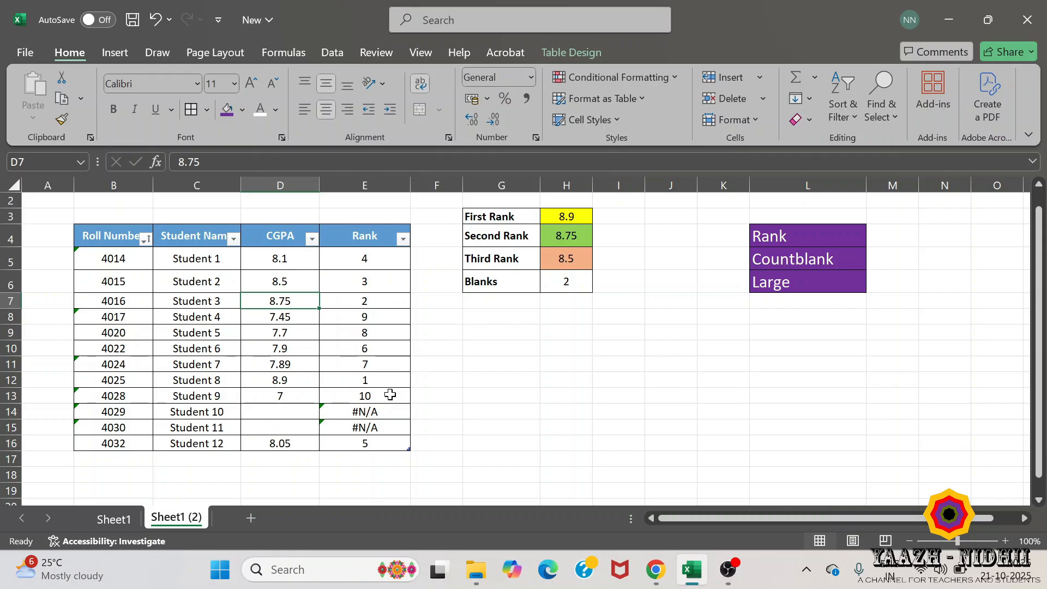
pyautogui.write('8')
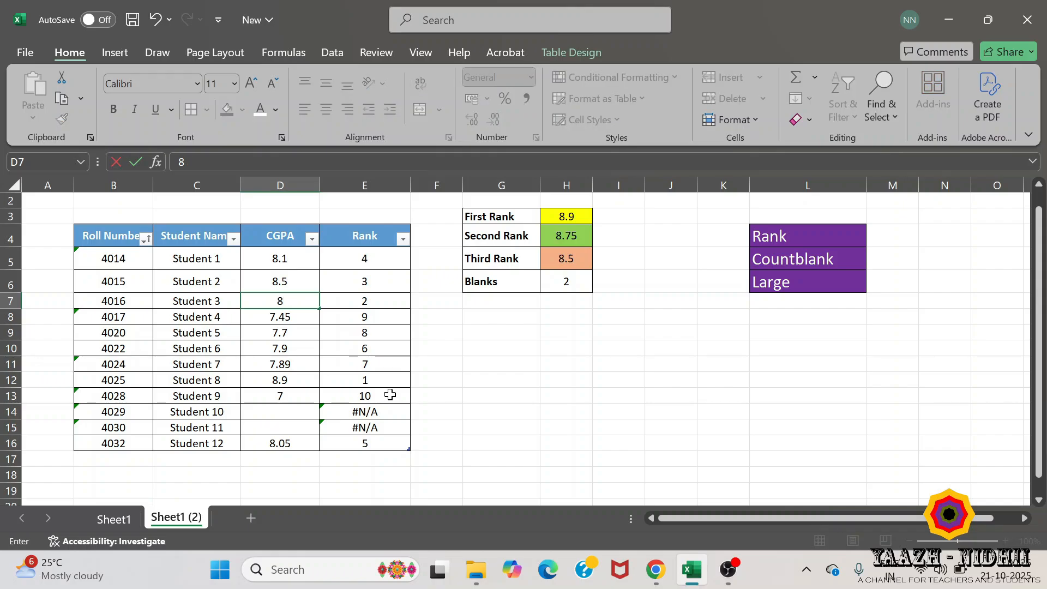
pyautogui.write('.0')
pyautogui.press('Return')
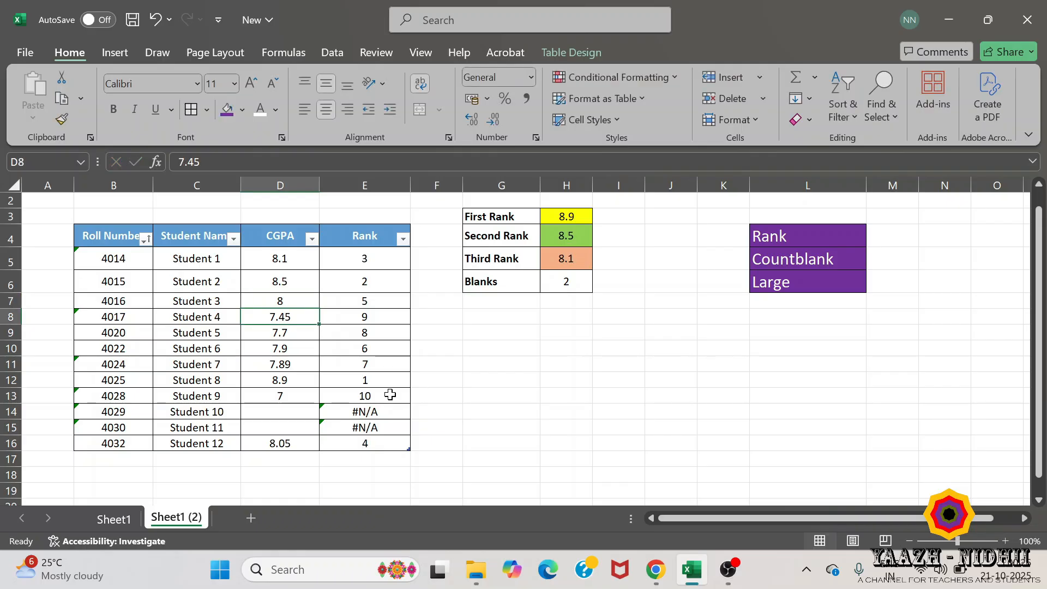